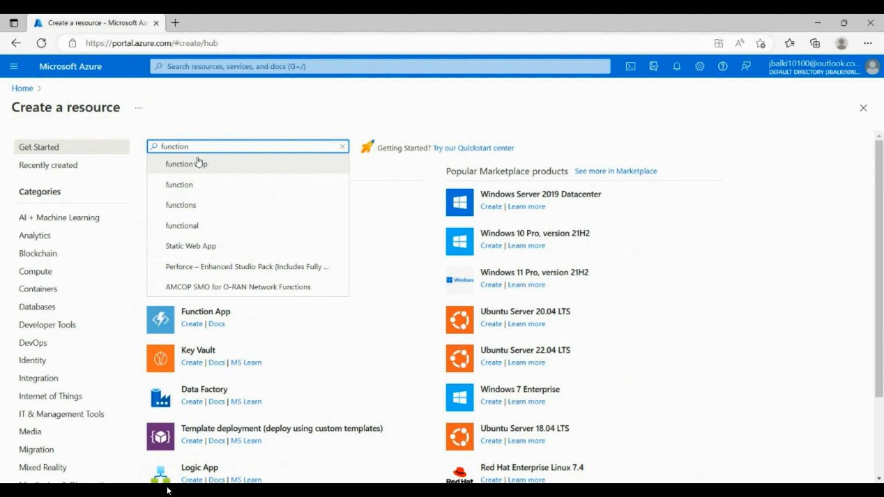
# Search the Marketplace for "function app" and open the creation form of the Microsoft Function App offering
pyautogui.write('app')
pyautogui.press('Return')
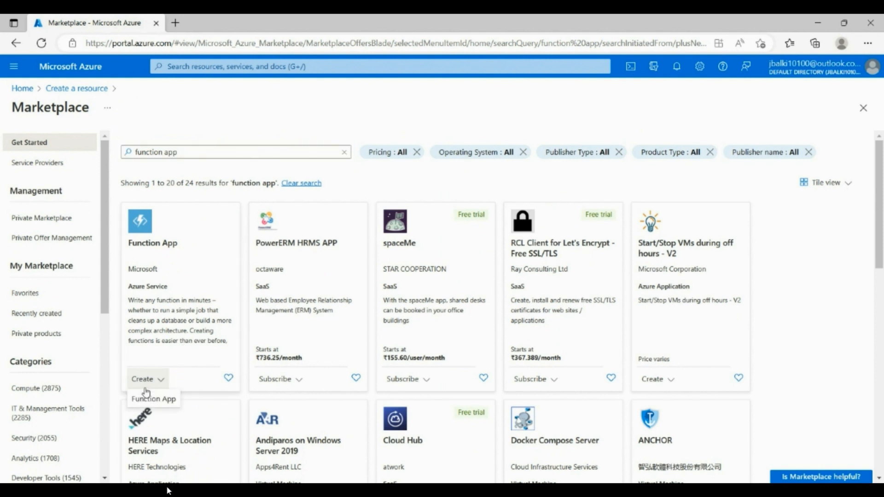
pyautogui.click(191, 333)
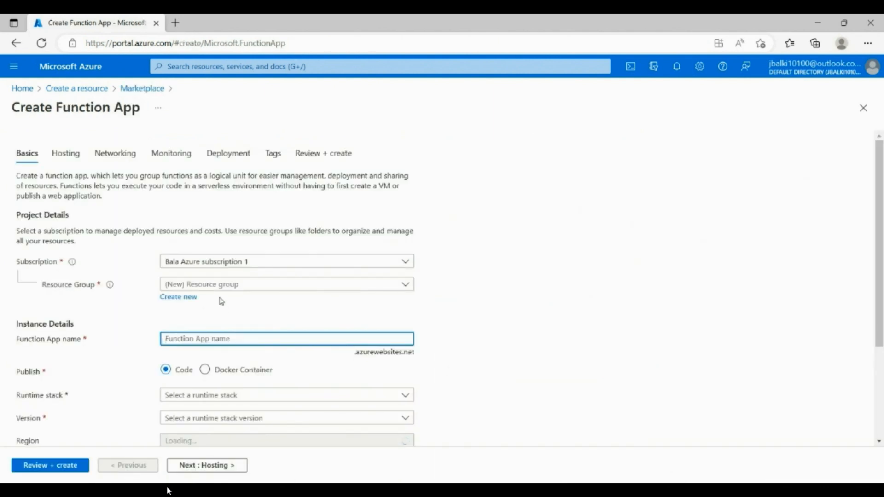
# Assign the function app to the AzureTraining resource group and name it functionapp1dc
pyautogui.click(221, 292)
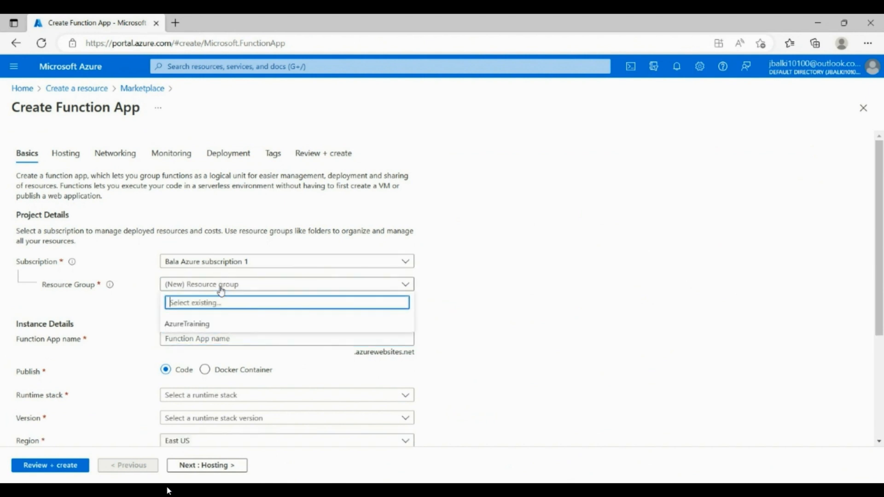
pyautogui.click(203, 333)
pyautogui.click(202, 339)
pyautogui.write('functionapp1')
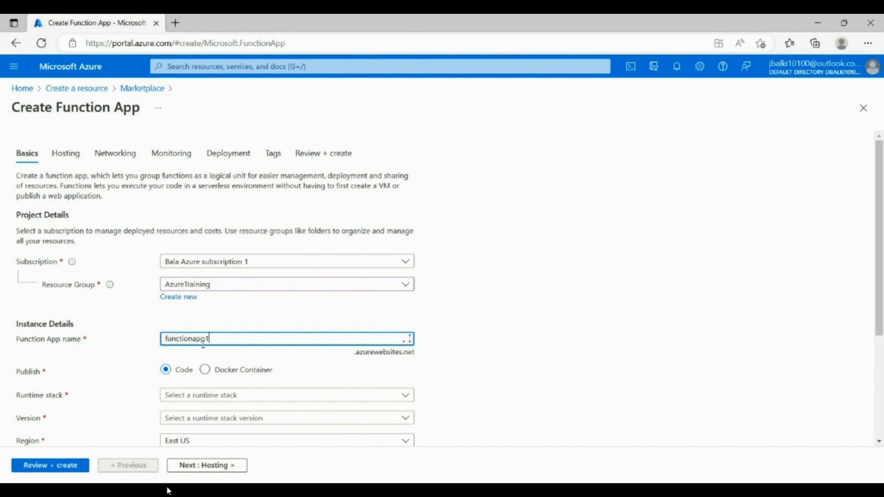
pyautogui.write('dc')
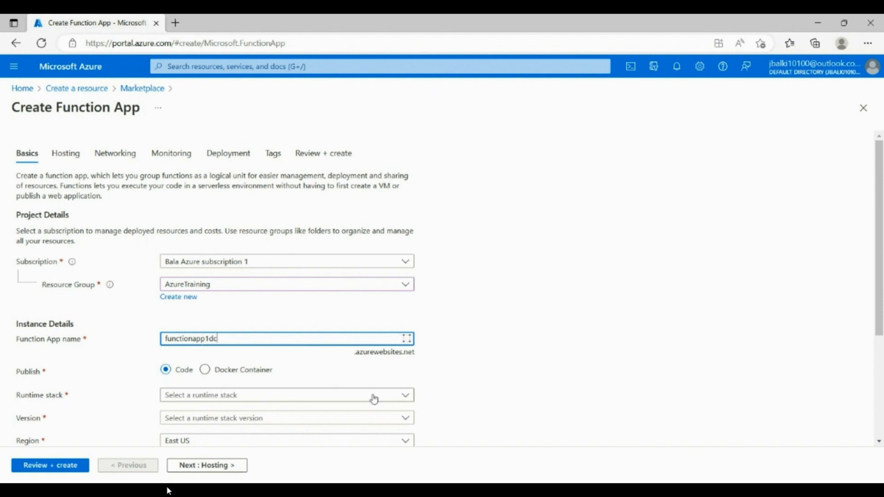
# Set the function app's runtime stack to .NET and its region to South India
pyautogui.scroll(-1, 880, 348)
pyautogui.scroll(-2, 880, 348)
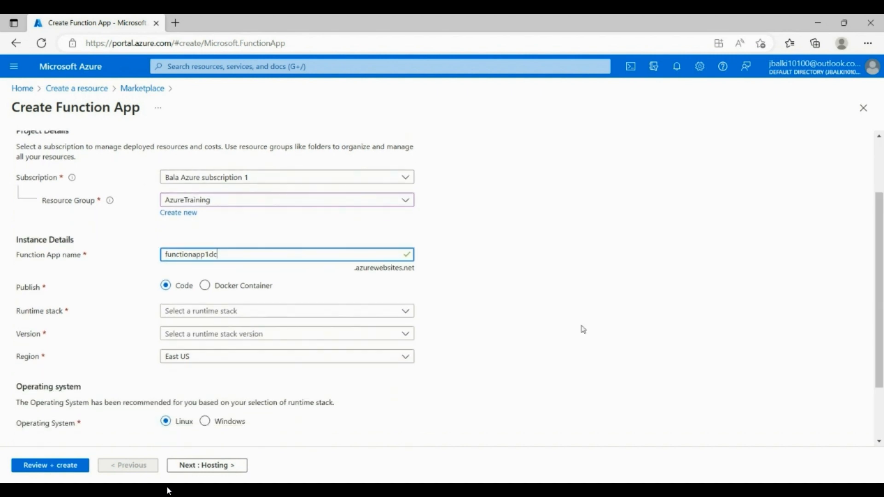
pyautogui.click(405, 312)
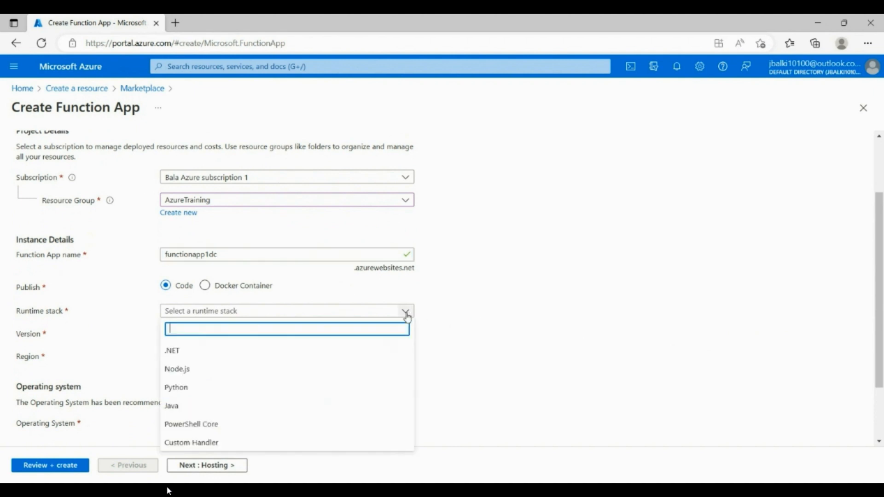
pyautogui.click(176, 354)
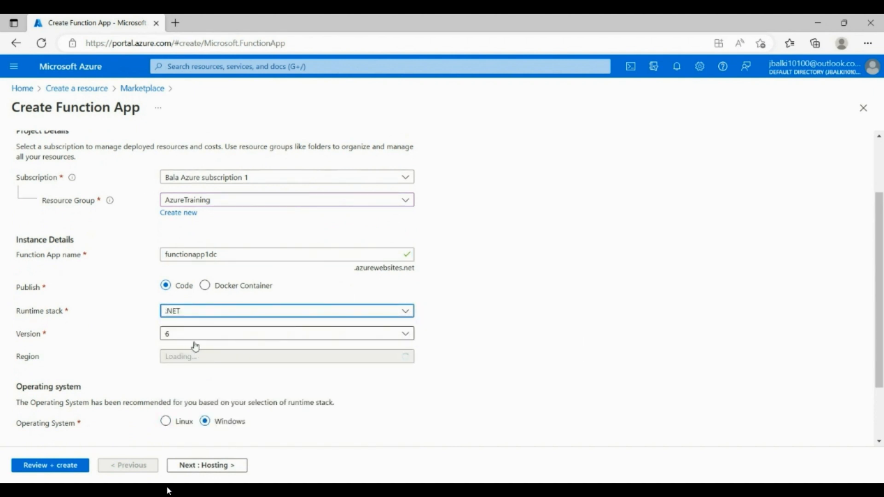
pyautogui.click(198, 361)
pyautogui.scroll(-5, 194, 299)
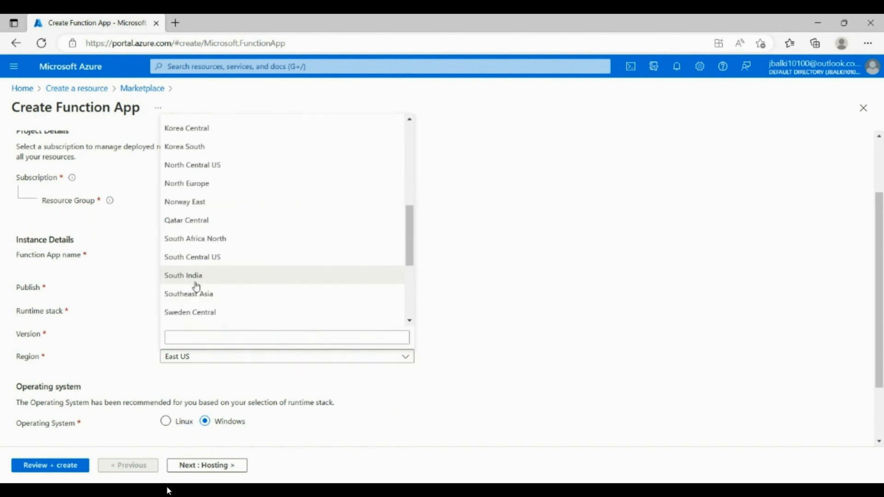
pyautogui.click(193, 284)
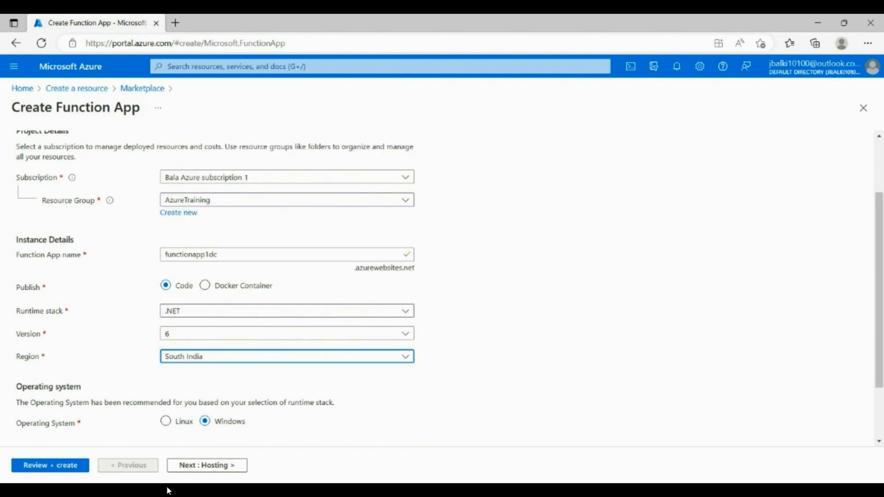
# Choose Consumption (Serverless) as the function app's plan type
pyautogui.moveTo(870, 364); pyautogui.dragTo(878, 439)
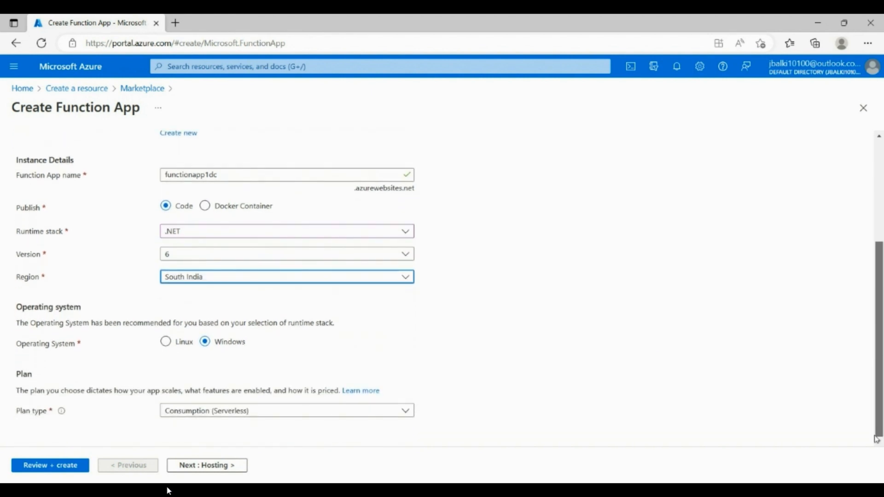
pyautogui.click(278, 416)
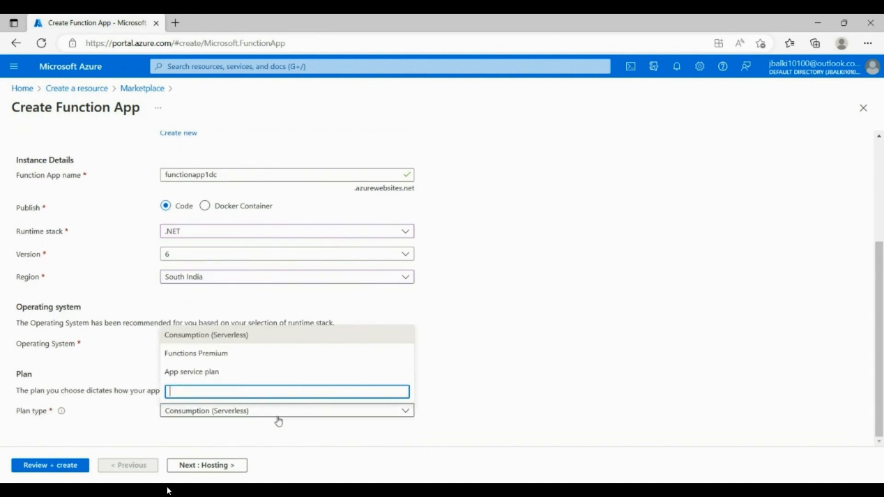
pyautogui.click(239, 344)
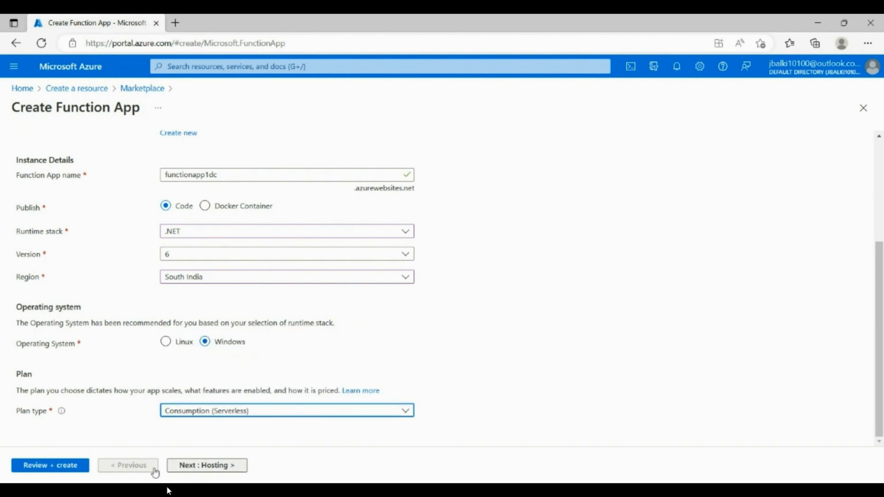
# Review the configuration summary, deploy the function app, and start creating a function in it
pyautogui.click(78, 470)
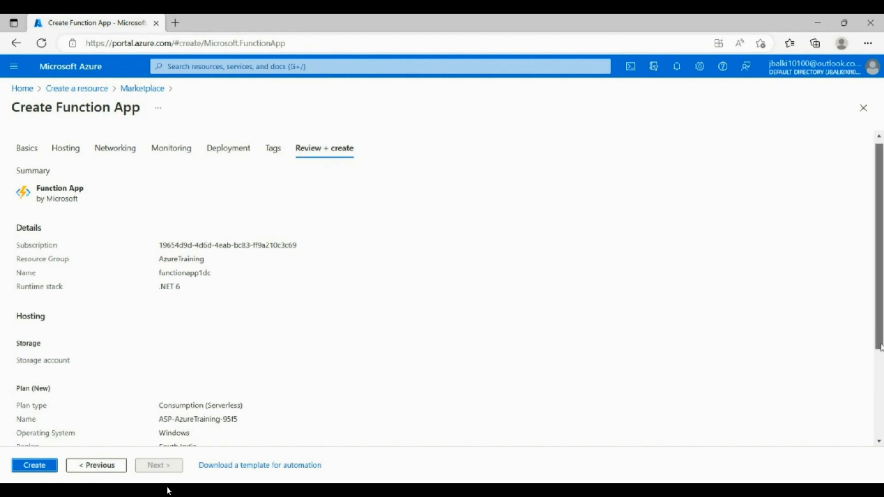
pyautogui.scroll(-3, 874, 322)
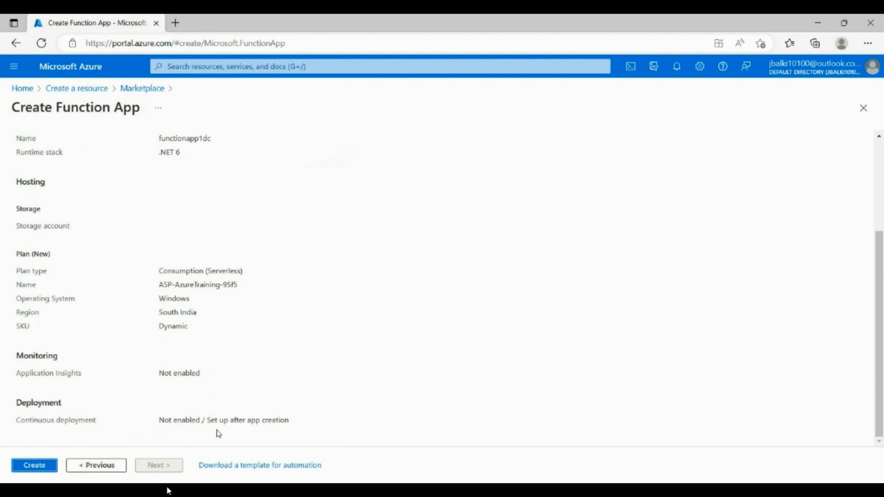
pyautogui.click(31, 474)
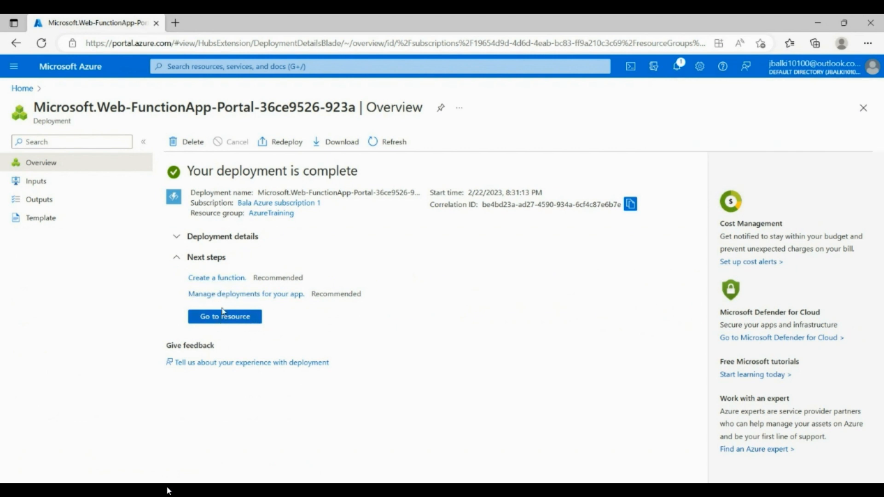
pyautogui.click(222, 283)
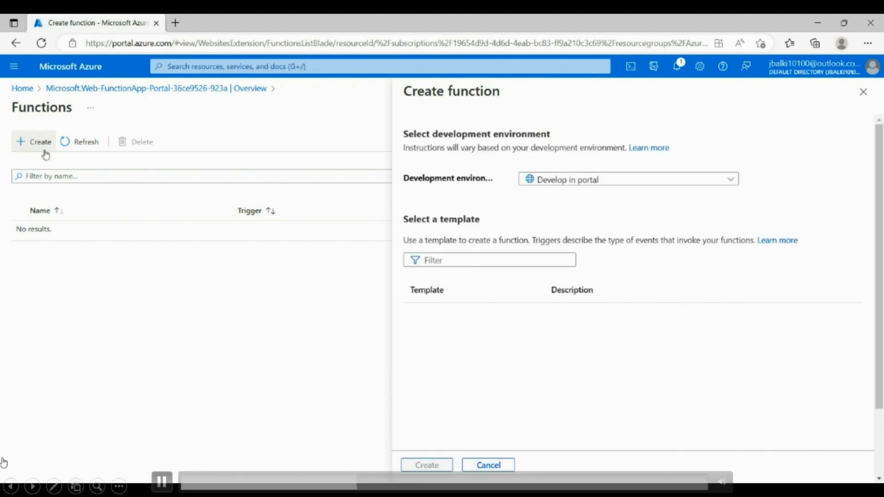
pyautogui.click(163, 482)
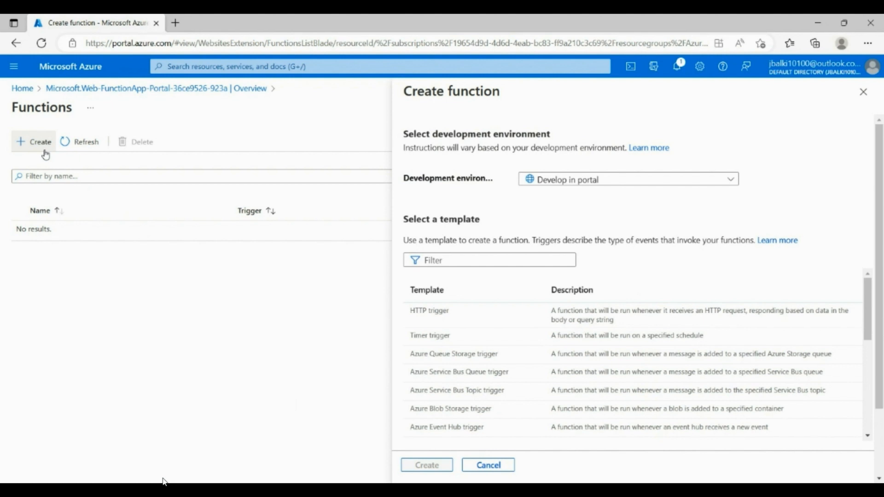
pyautogui.moveTo(163, 488)
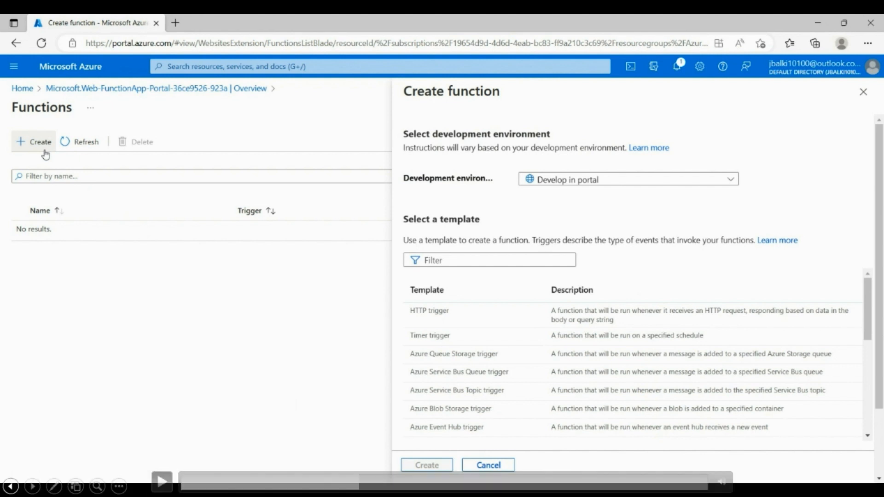
pyautogui.click(163, 485)
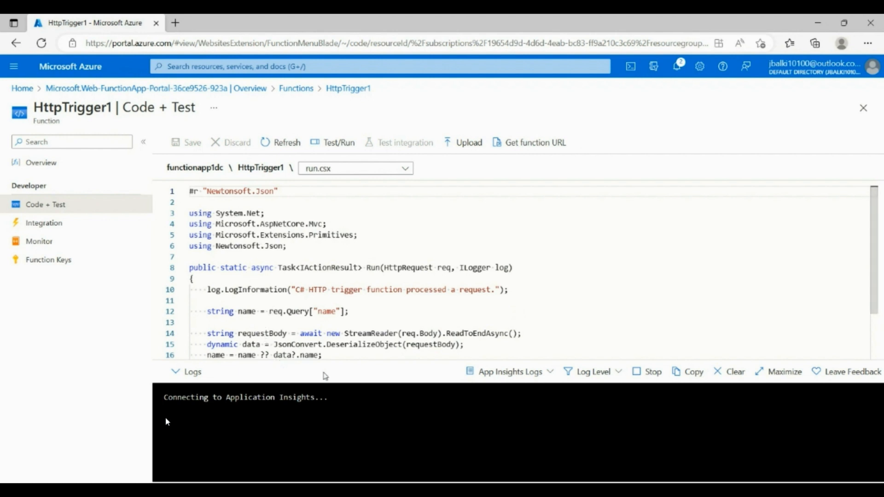
# Test-run HttpTrigger1 with a POST request whose body sets name to "Azure World"
pyautogui.scroll(-3, 875, 276)
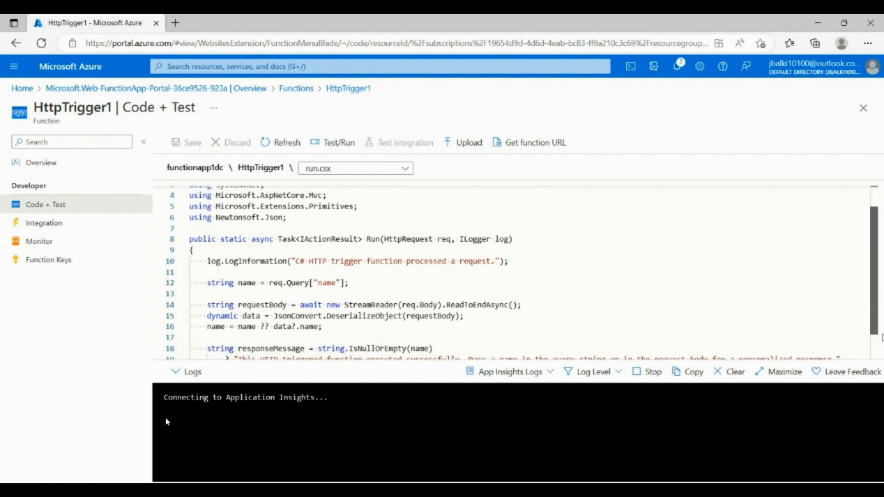
pyautogui.moveTo(874, 328); pyautogui.dragTo(873, 276)
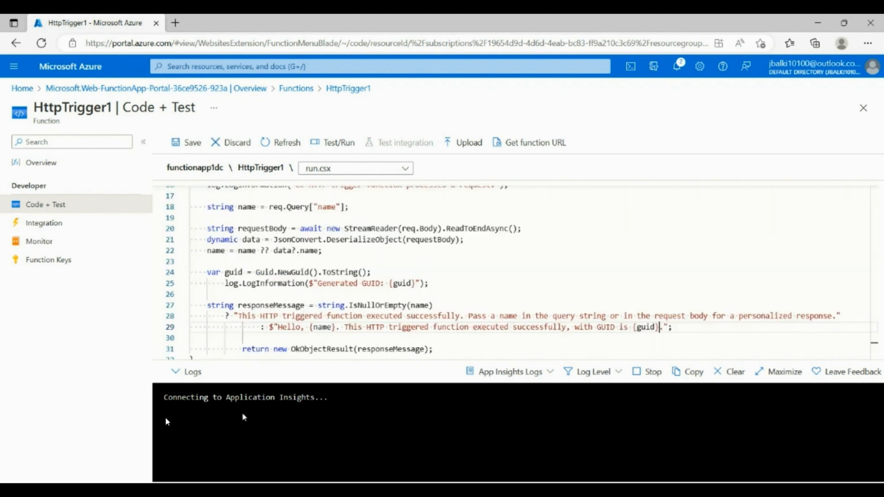
pyautogui.click(339, 143)
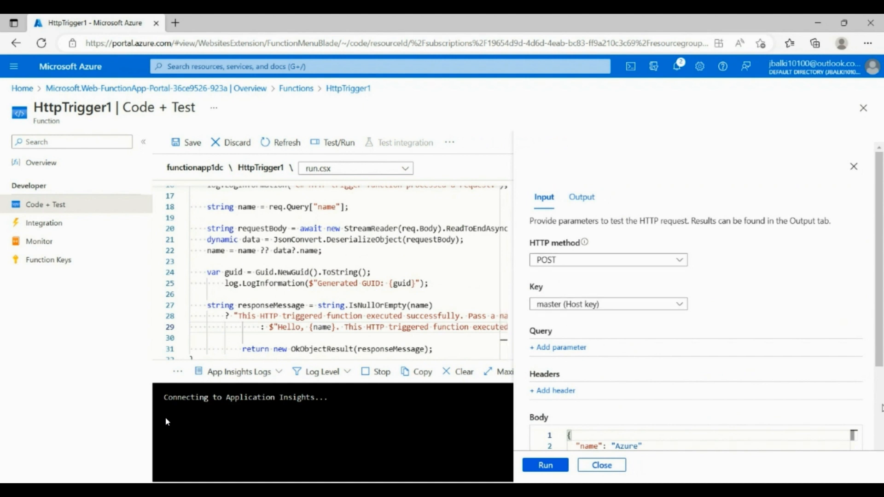
pyautogui.moveTo(879, 364); pyautogui.dragTo(880, 419)
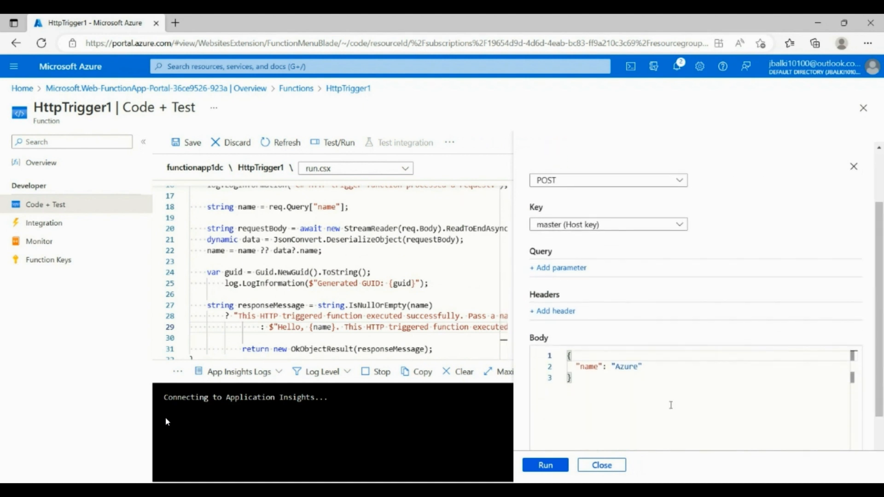
pyautogui.click(644, 371)
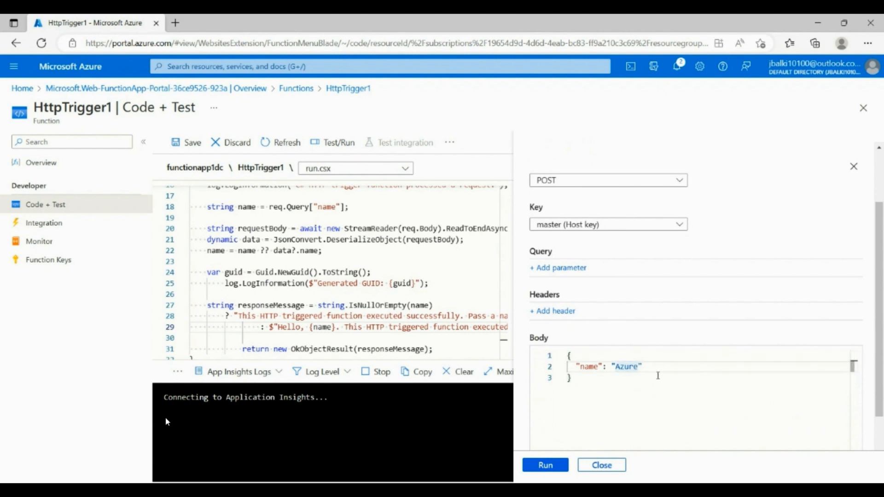
pyautogui.write('World')
pyautogui.click(546, 472)
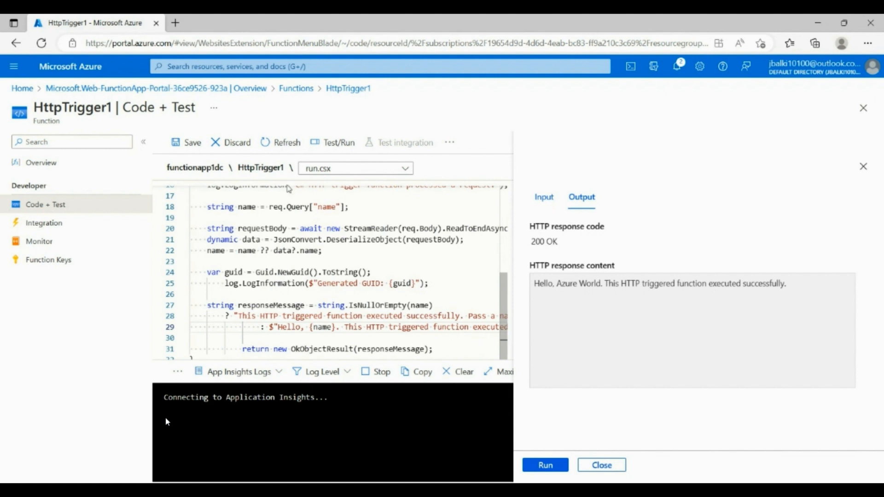
# Save the changes to run.csx and examine the greeting text in the HTTP response content
pyautogui.click(188, 143)
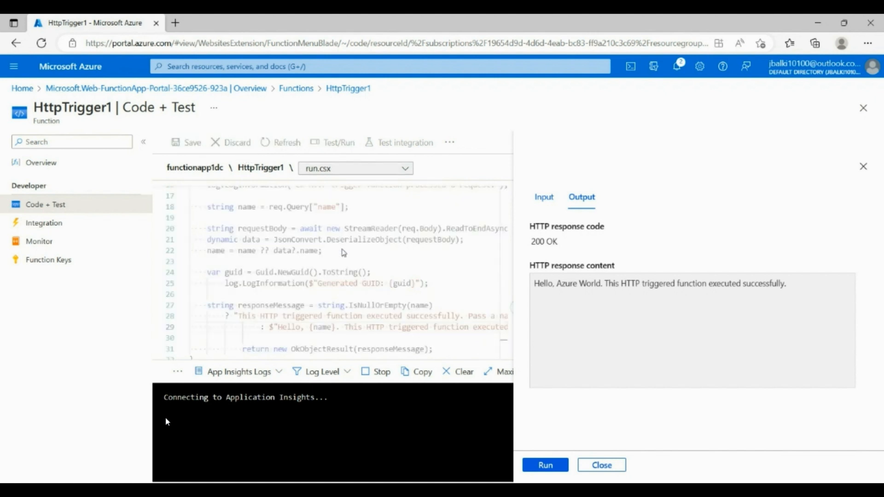
pyautogui.moveTo(596, 284); pyautogui.dragTo(565, 284)
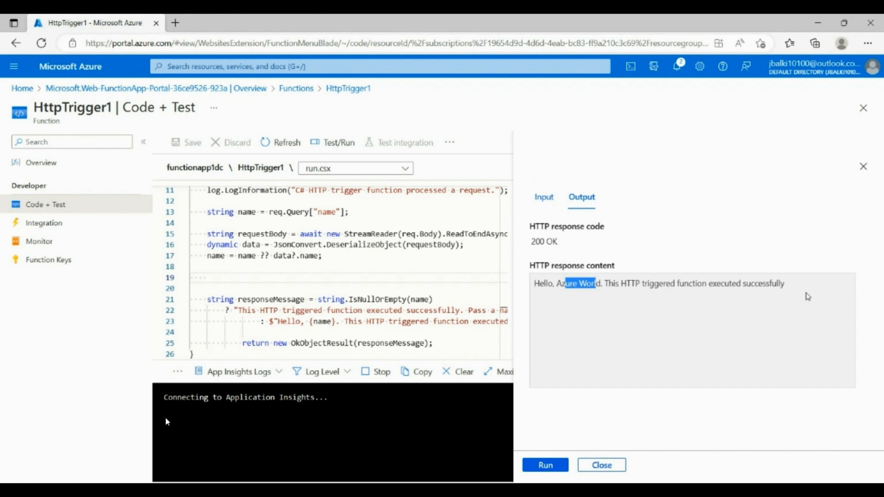
# Select the entire run.csx code of HttpTrigger1 from its first line for inspection
pyautogui.click(300, 269)
pyautogui.scroll(3, 507, 227)
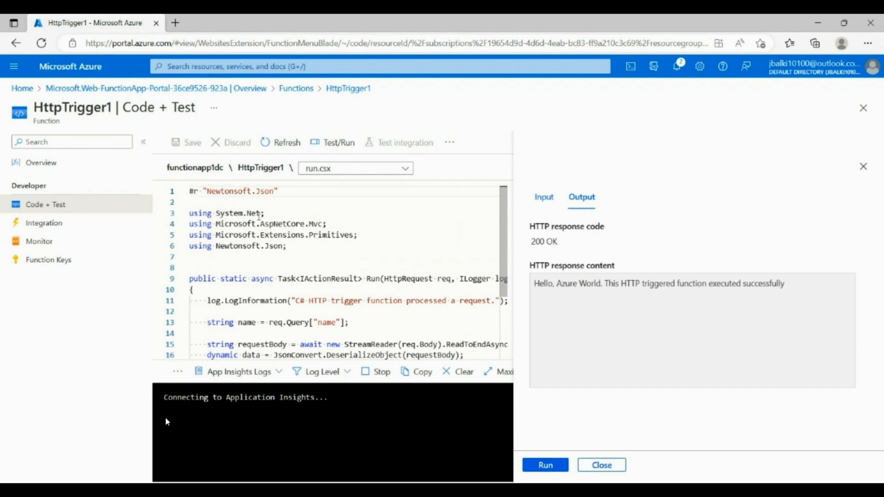
pyautogui.hotkey('ctrl', 'a')
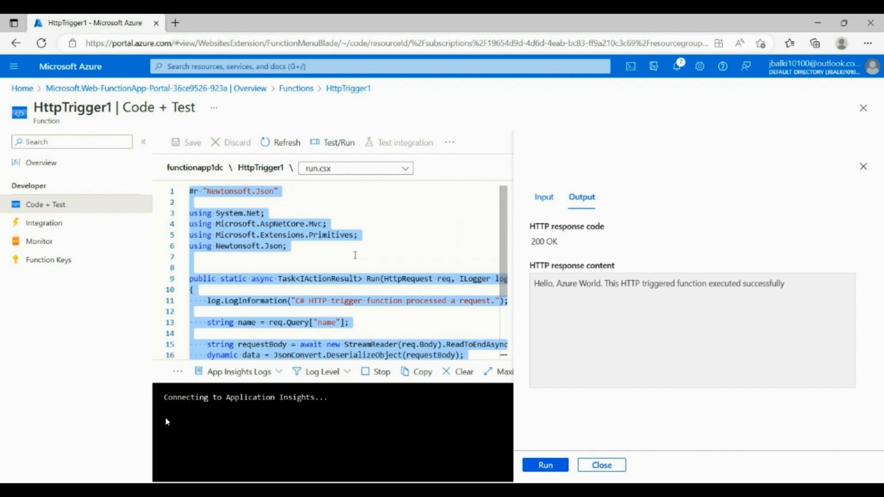
pyautogui.click(156, 490)
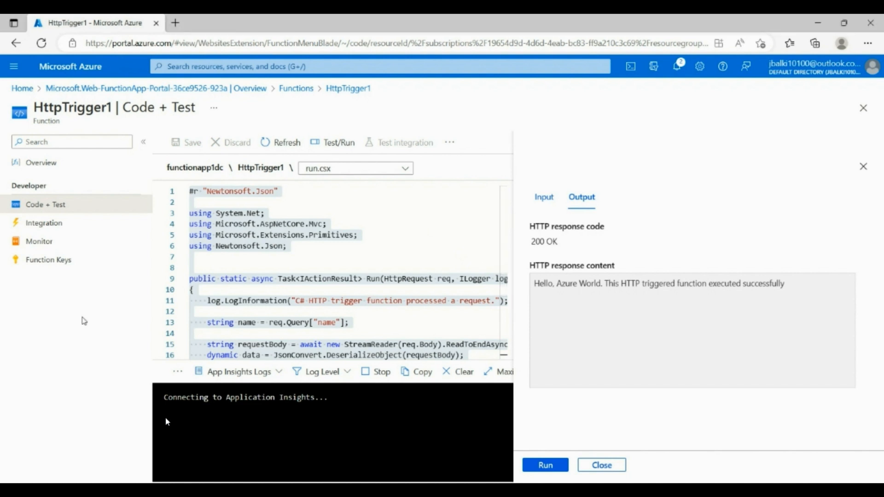
# View the Integration, Monitor and Function Keys pages of HttpTrigger1
pyautogui.click(45, 231)
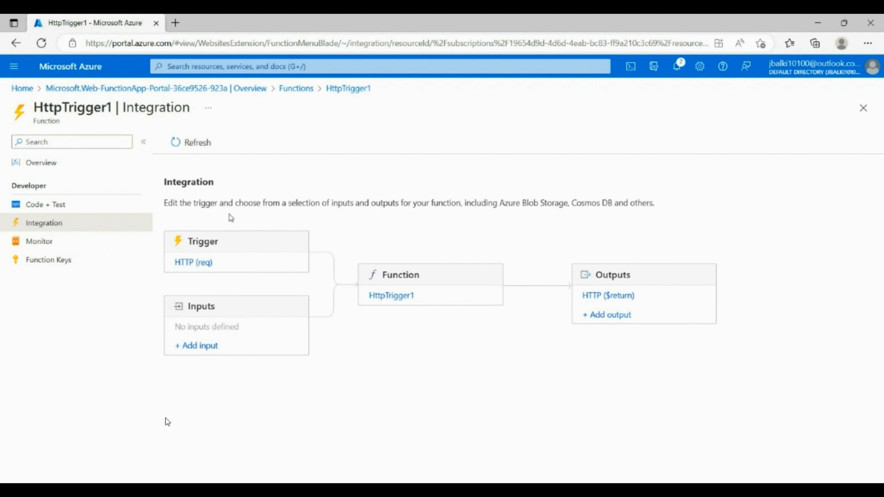
pyautogui.click(43, 246)
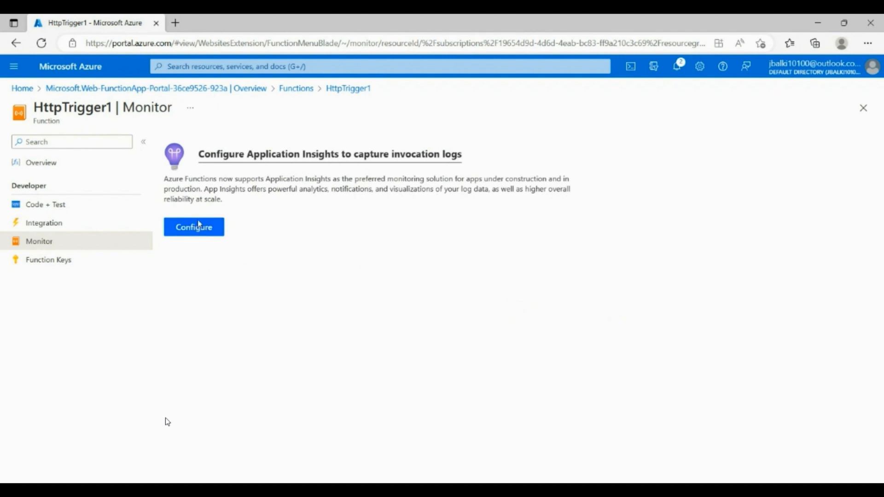
pyautogui.click(61, 263)
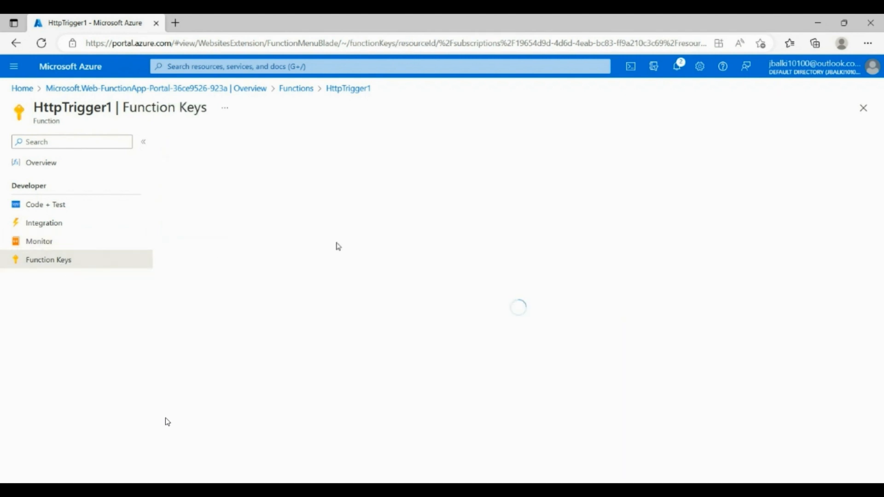